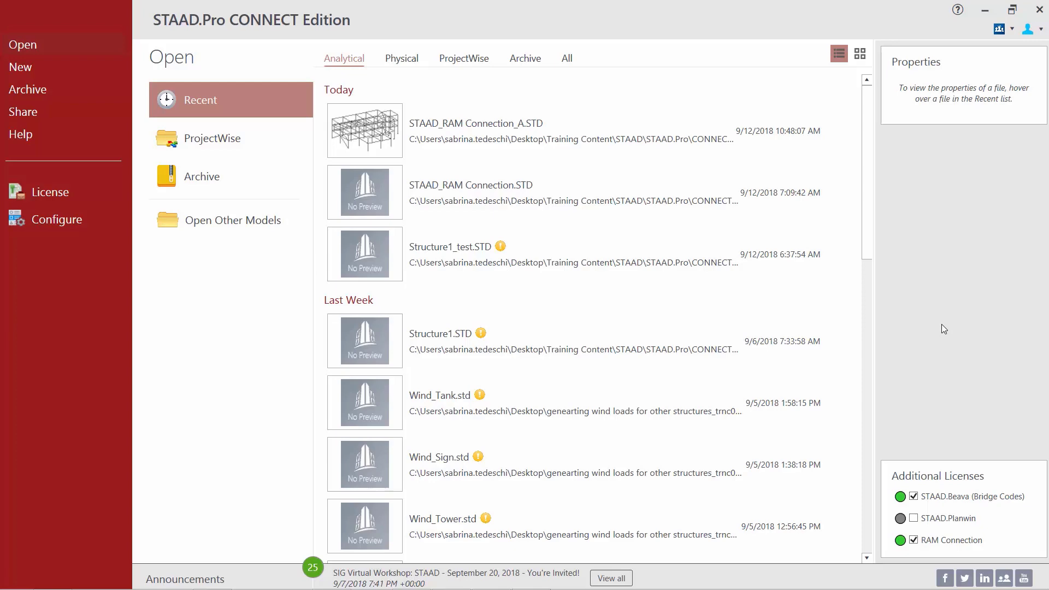
Step: Open the STAAD_RAM Connection_A model without assigning it to a project
{"action": "left_click", "coordinate": [180, 230]}
{"action": "left_click", "coordinate": [183, 112]}
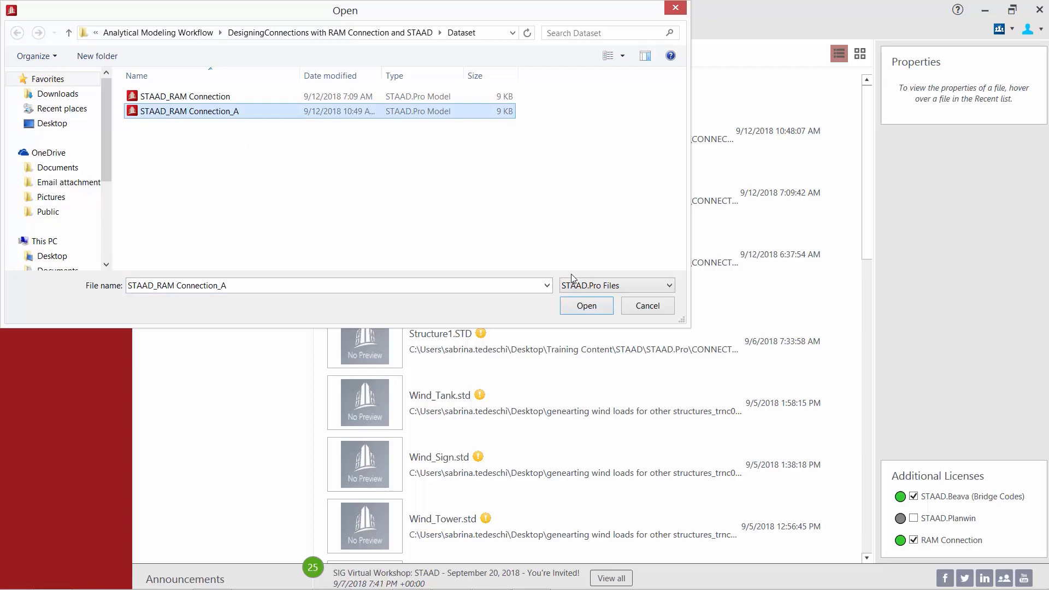
{"action": "left_click", "coordinate": [575, 308]}
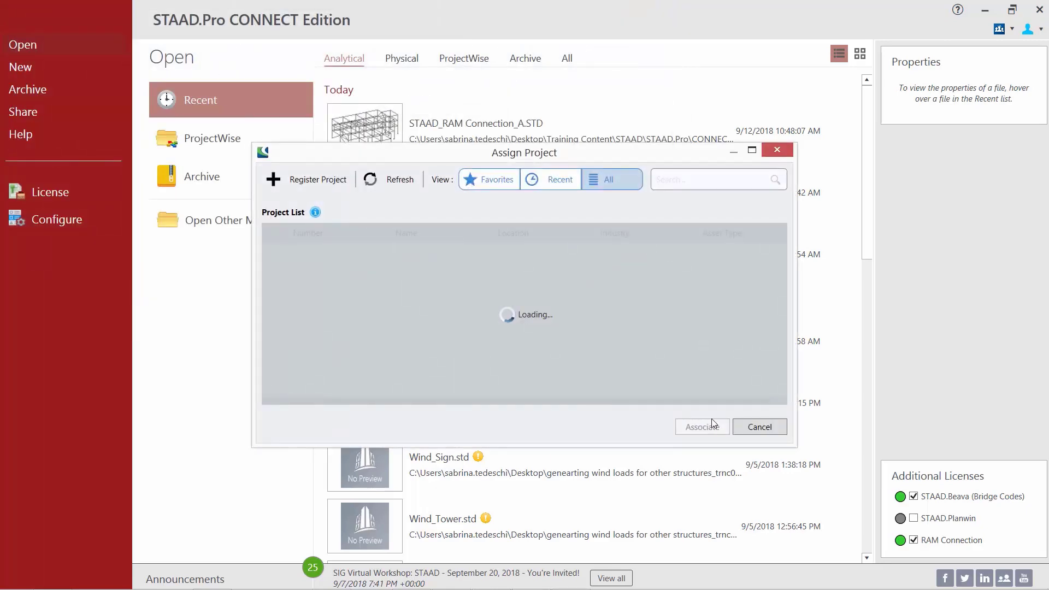
{"action": "left_click", "coordinate": [743, 428]}
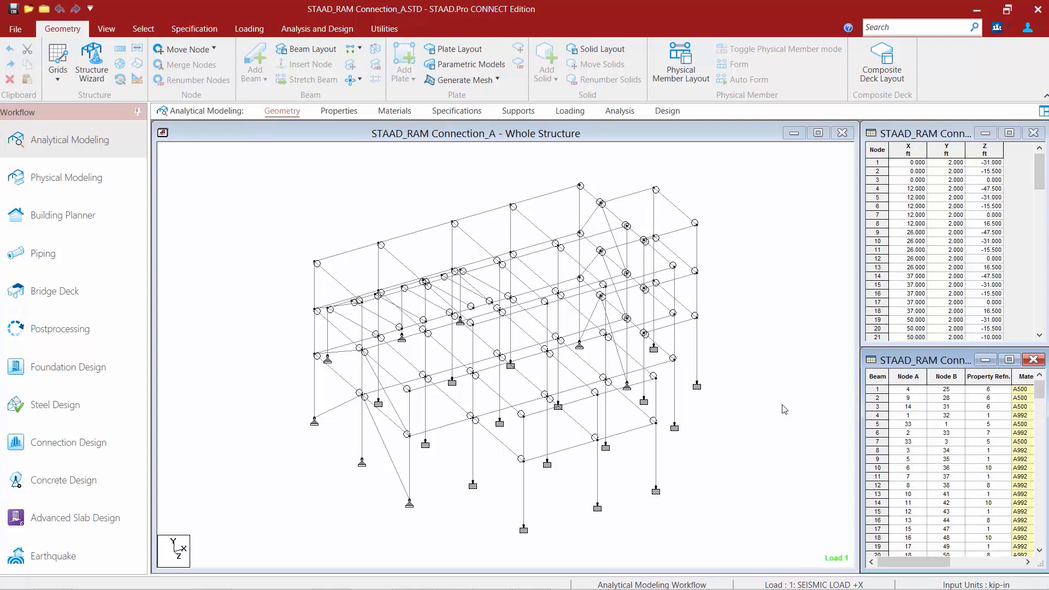
Step: Show the member materials (A992, A500, STEEL) with the materials table
{"action": "left_click", "coordinate": [339, 111]}
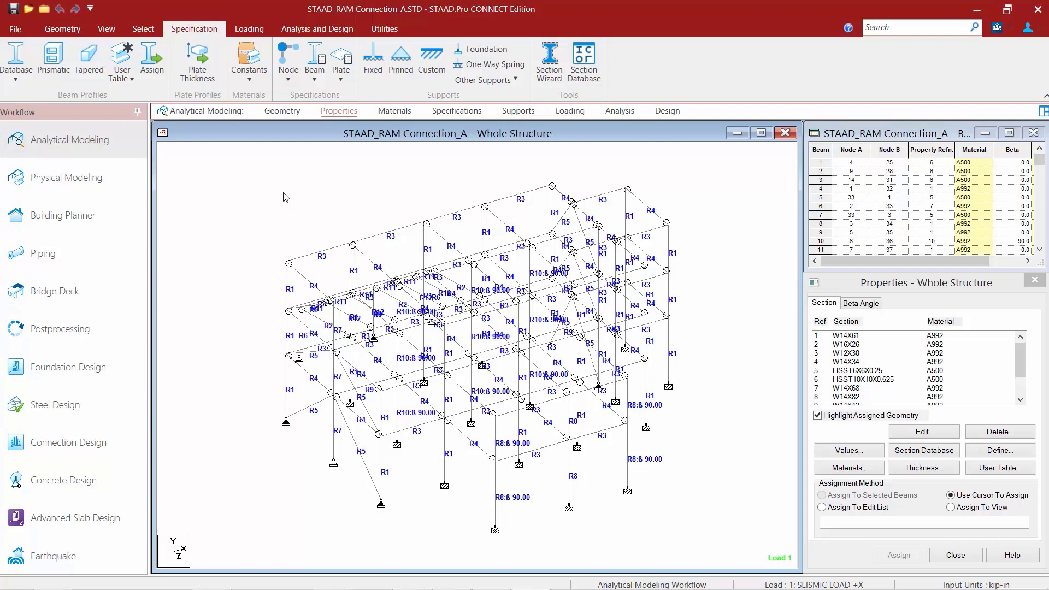
{"action": "left_click", "coordinate": [392, 111]}
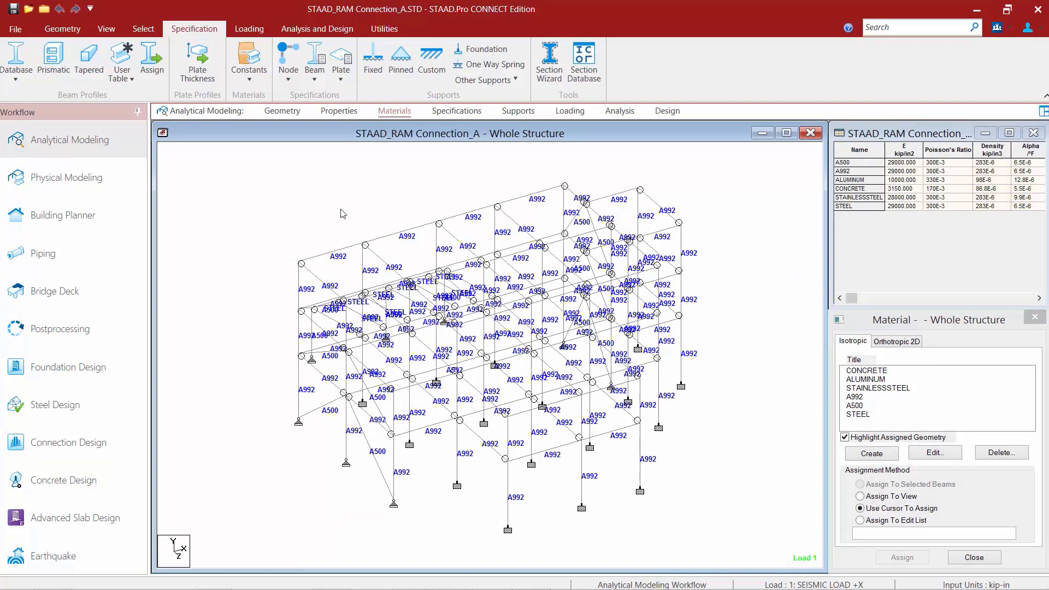
Step: Highlight the STEEL, A500 and finally A992 members from the Material list
{"action": "left_click", "coordinate": [854, 398]}
{"action": "left_click", "coordinate": [852, 406]}
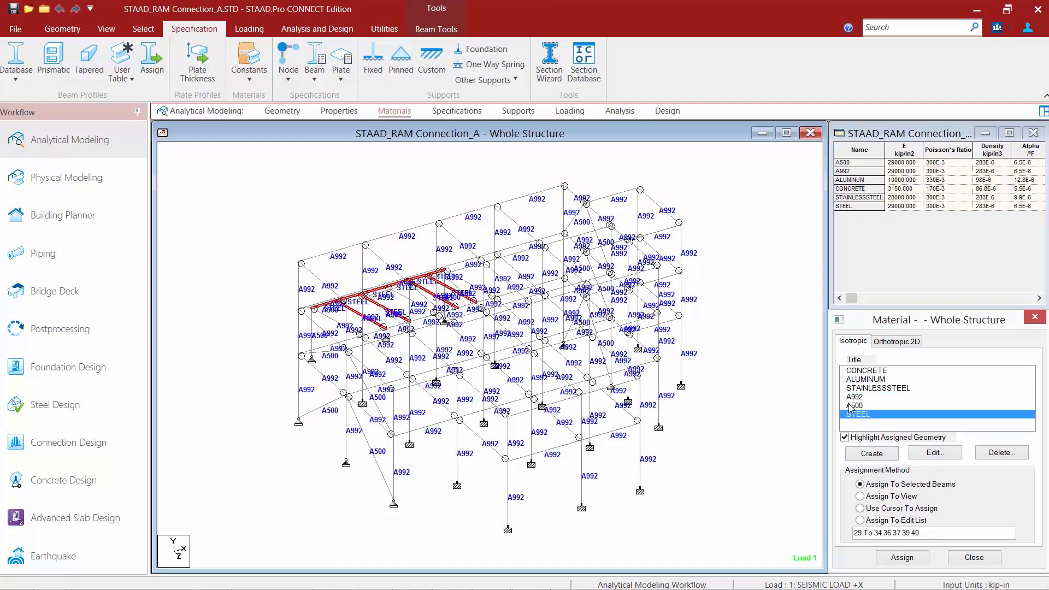
{"action": "left_click", "coordinate": [853, 397]}
{"action": "left_click", "coordinate": [851, 406]}
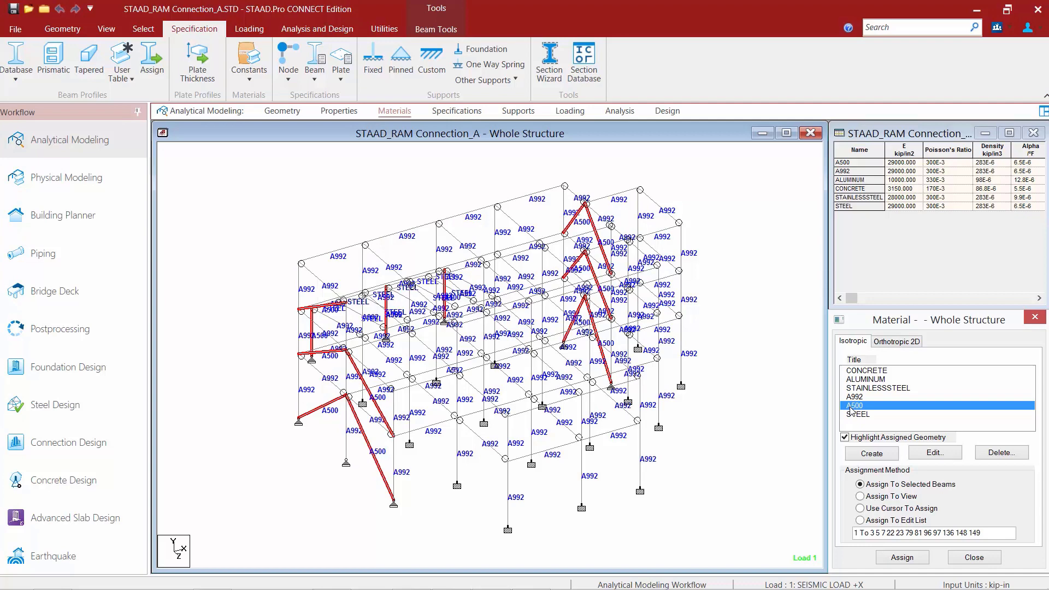
{"action": "left_click", "coordinate": [855, 397]}
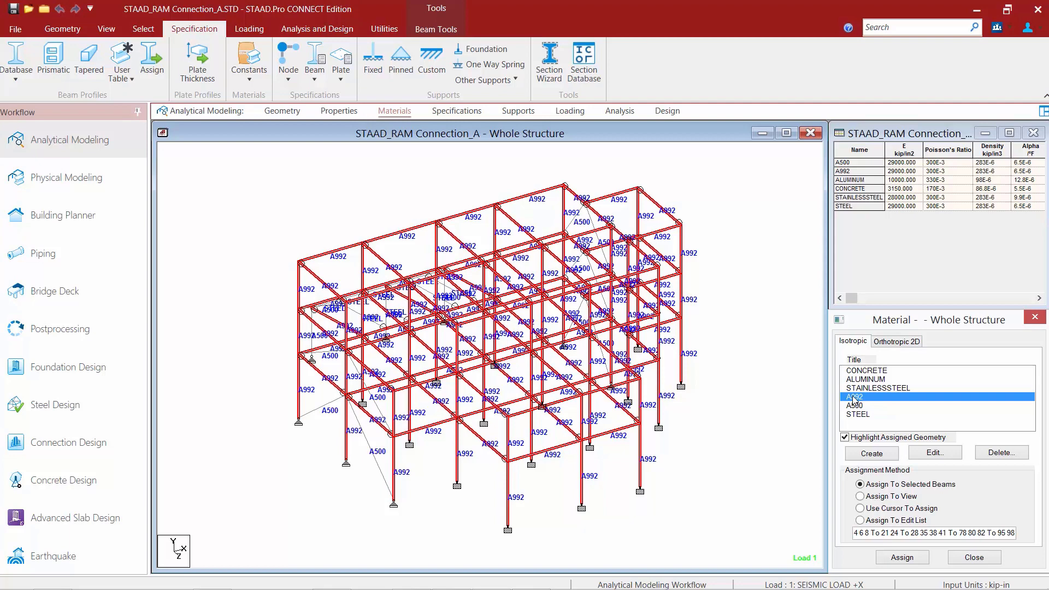
Step: Review the MEMBER TRUSS and end-release specifications, then return to the Geometry page
{"action": "left_click", "coordinate": [457, 111]}
{"action": "left_click", "coordinate": [382, 158]}
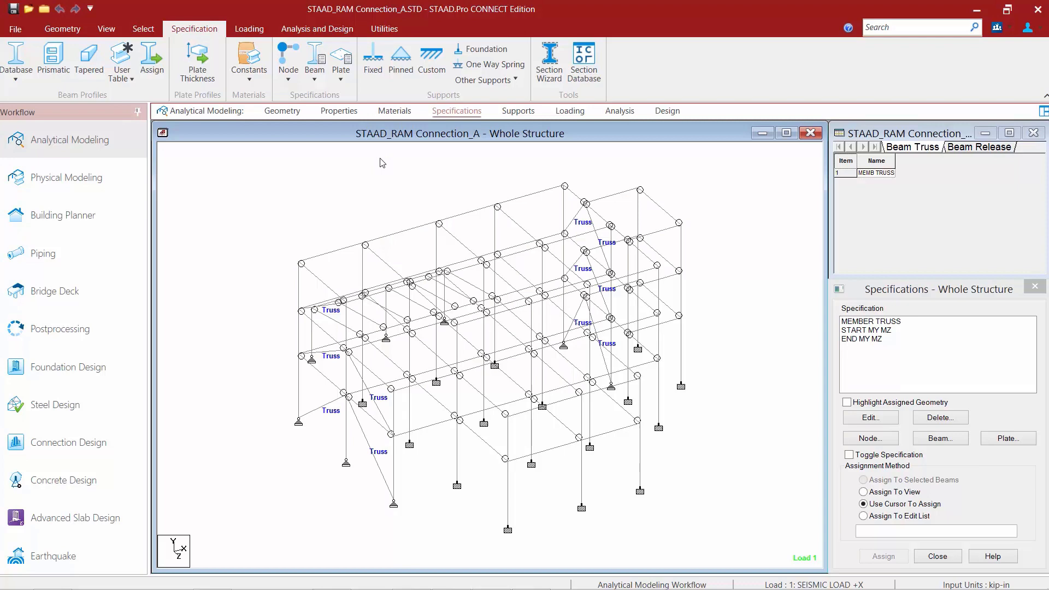
{"action": "left_click", "coordinate": [282, 111]}
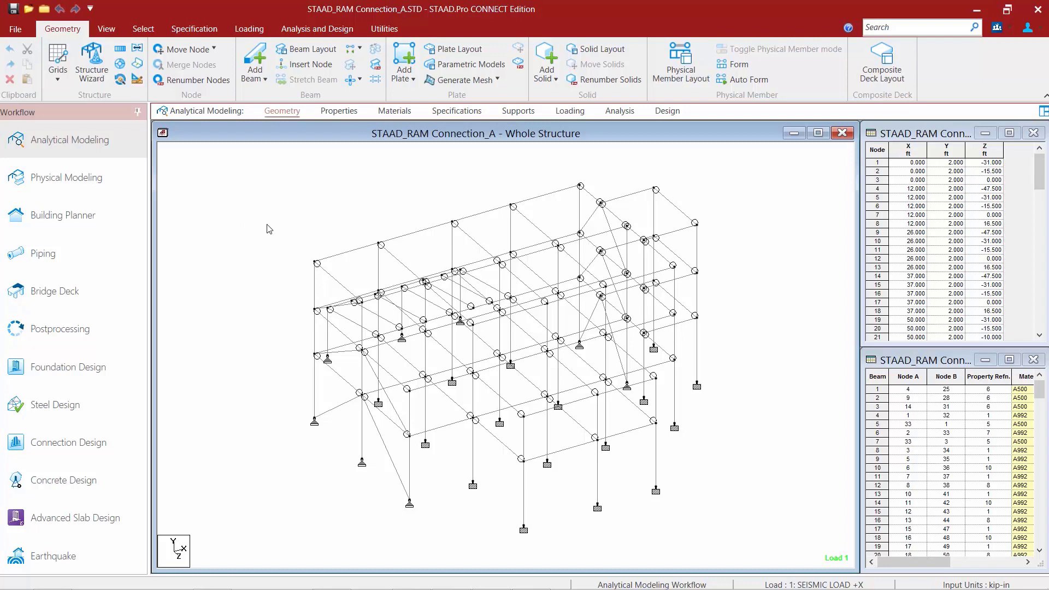
Step: Run the analysis and AISC 360-05/10 steel design of all 179 members
{"action": "left_click", "coordinate": [310, 32]}
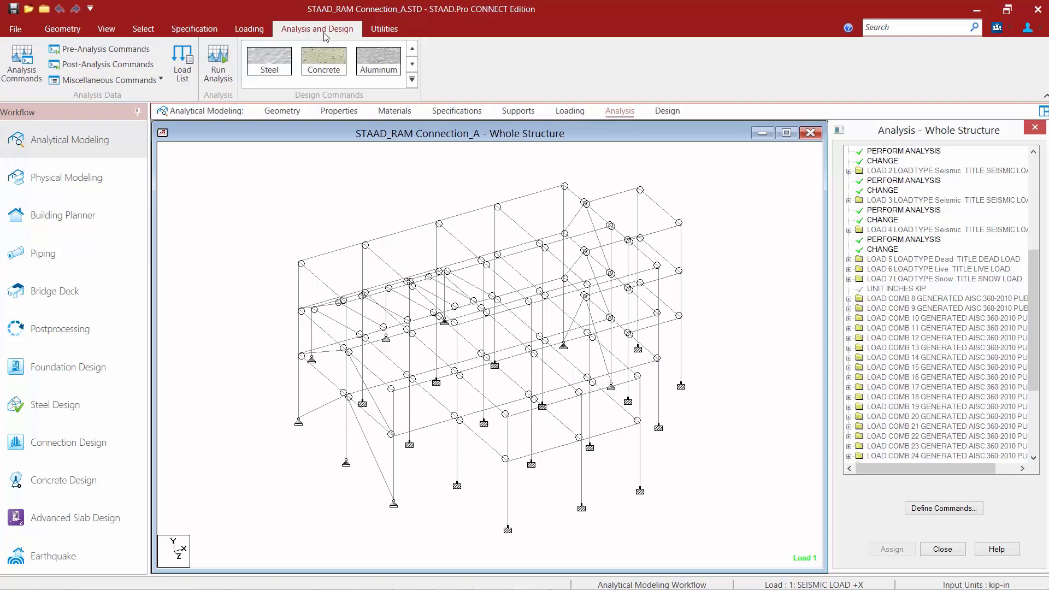
{"action": "left_click", "coordinate": [218, 65]}
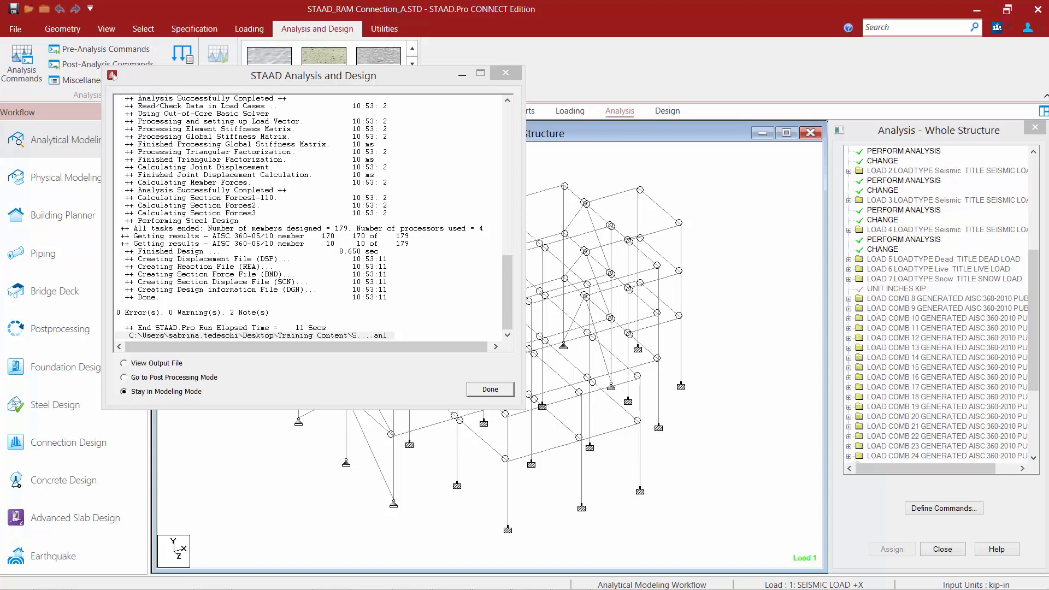
Step: Check the 0 errors, 0 warnings summary and close the log, staying in modelling mode
{"action": "left_click", "coordinate": [149, 317]}
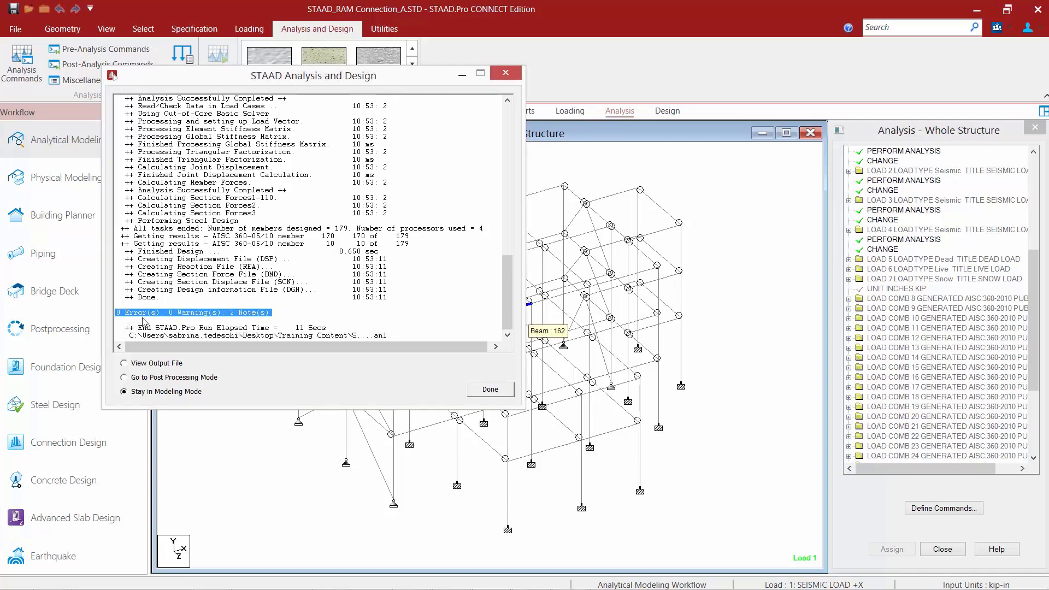
{"action": "left_click", "coordinate": [497, 390]}
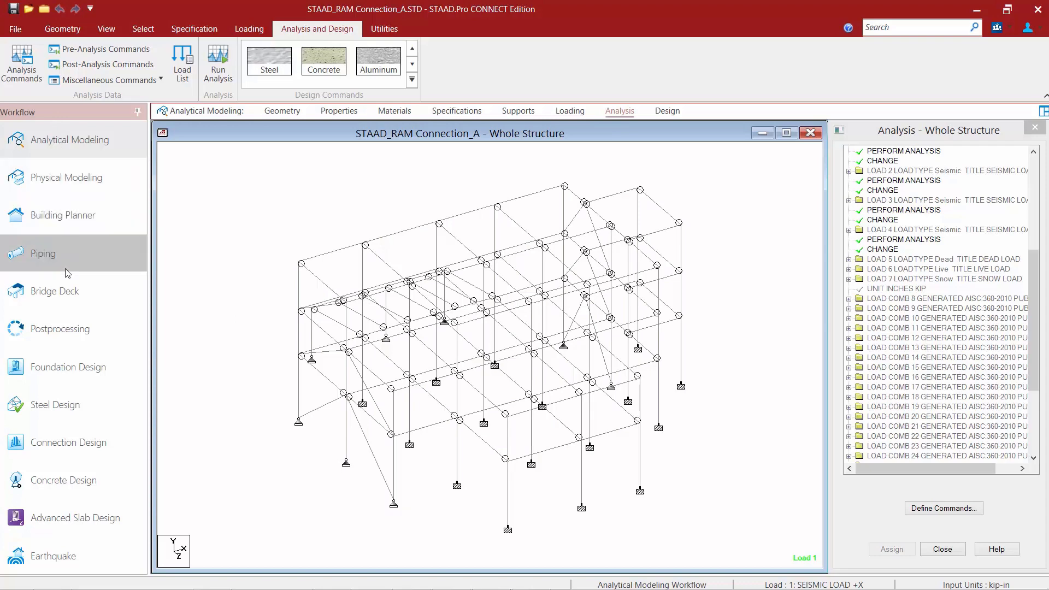
Step: Switch to Connection Design, dismiss the material report, and open the Design Load Envelope
{"action": "left_click", "coordinate": [50, 448]}
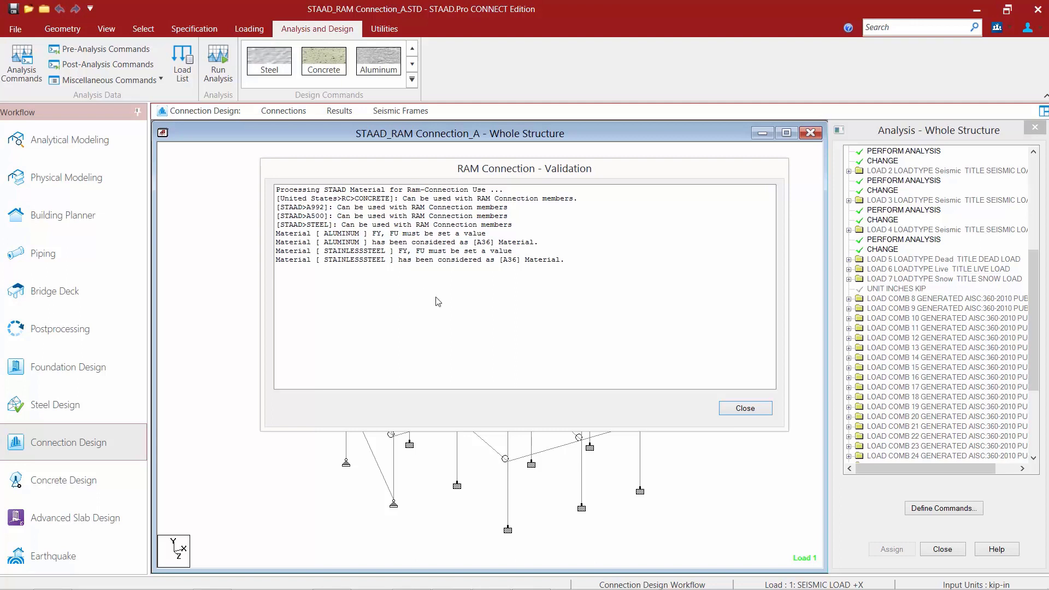
{"action": "left_click", "coordinate": [762, 410]}
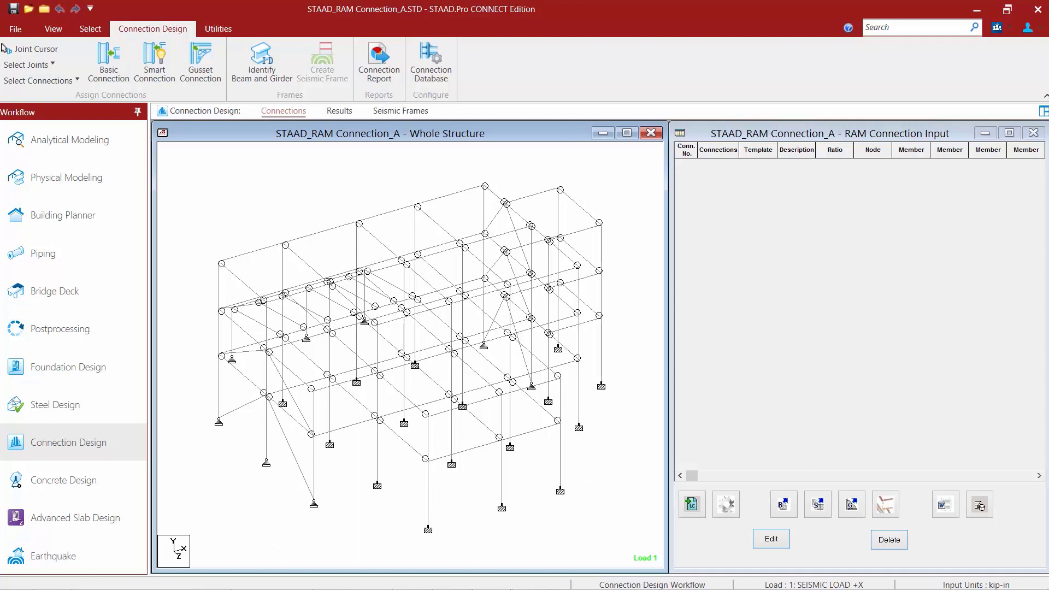
{"action": "left_click", "coordinate": [830, 139]}
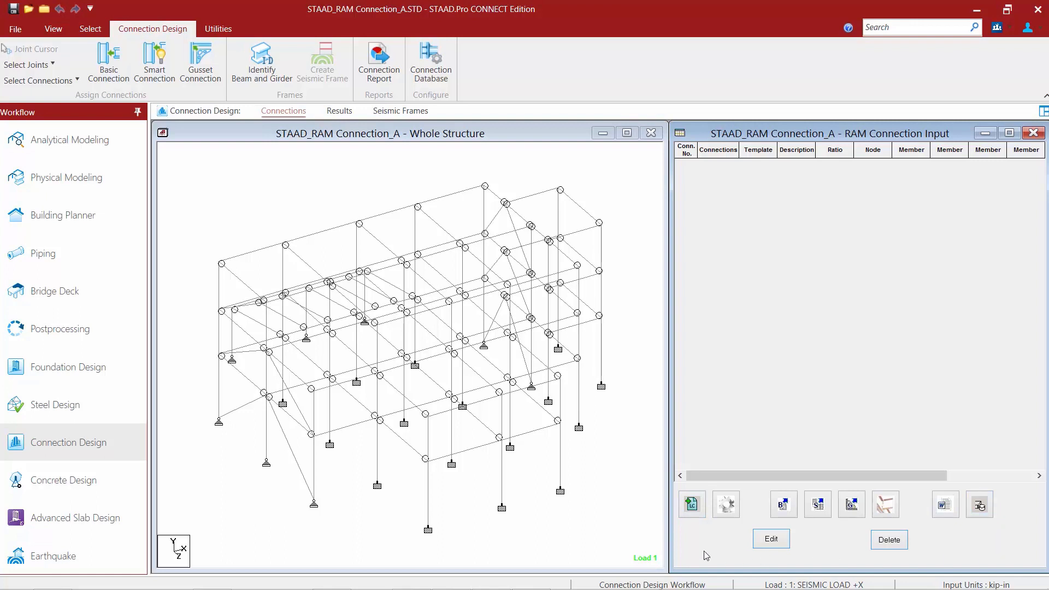
{"action": "left_click", "coordinate": [692, 508]}
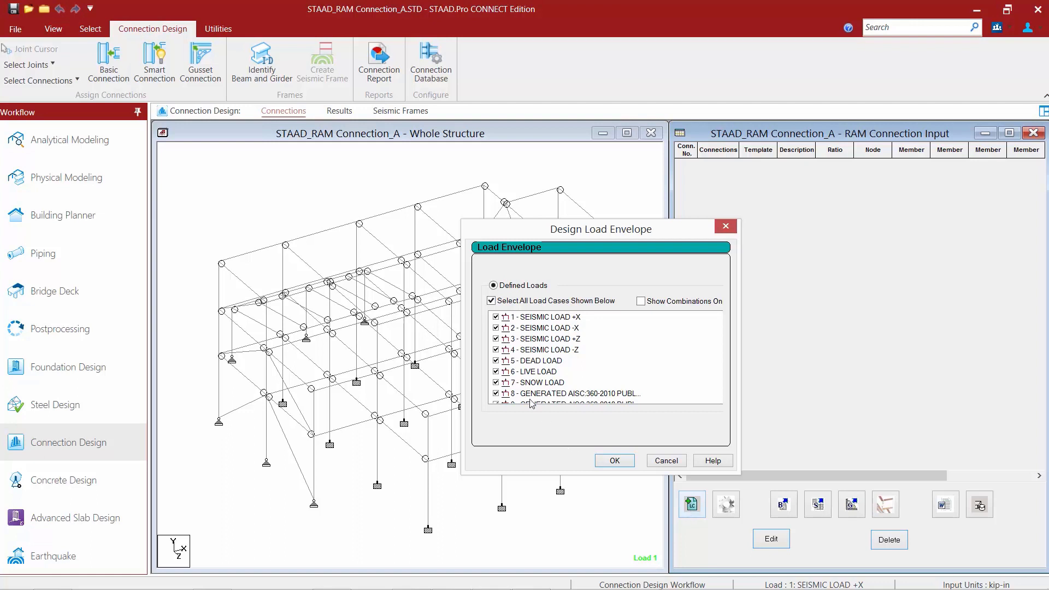
Step: Exclude basic load cases 1–7 (seismic ±X/±Z, dead, live, snow) from the envelope
{"action": "left_click", "coordinate": [496, 382]}
{"action": "left_click", "coordinate": [496, 372]}
{"action": "left_click", "coordinate": [496, 361]}
{"action": "left_click", "coordinate": [496, 350]}
{"action": "left_click", "coordinate": [496, 339]}
{"action": "left_click", "coordinate": [496, 328]}
{"action": "left_click", "coordinate": [497, 317]}
Step: Keep the generated AISC 360-2010 combinations checked and confirm the envelope
{"action": "left_click", "coordinate": [554, 395]}
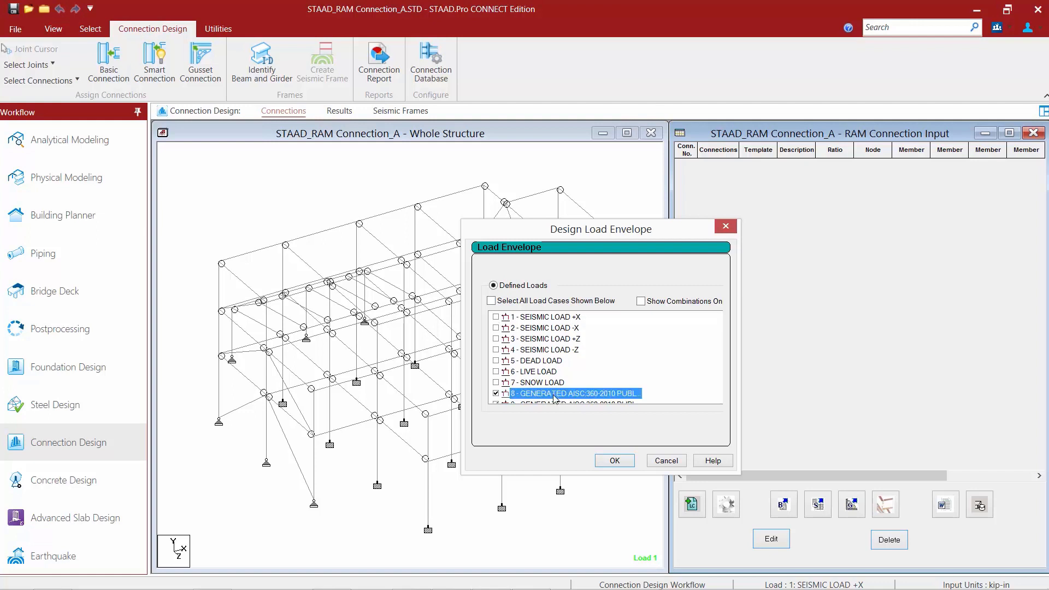
{"action": "scroll", "coordinate": [555, 397], "scroll_direction": "down", "scroll_amount": 4}
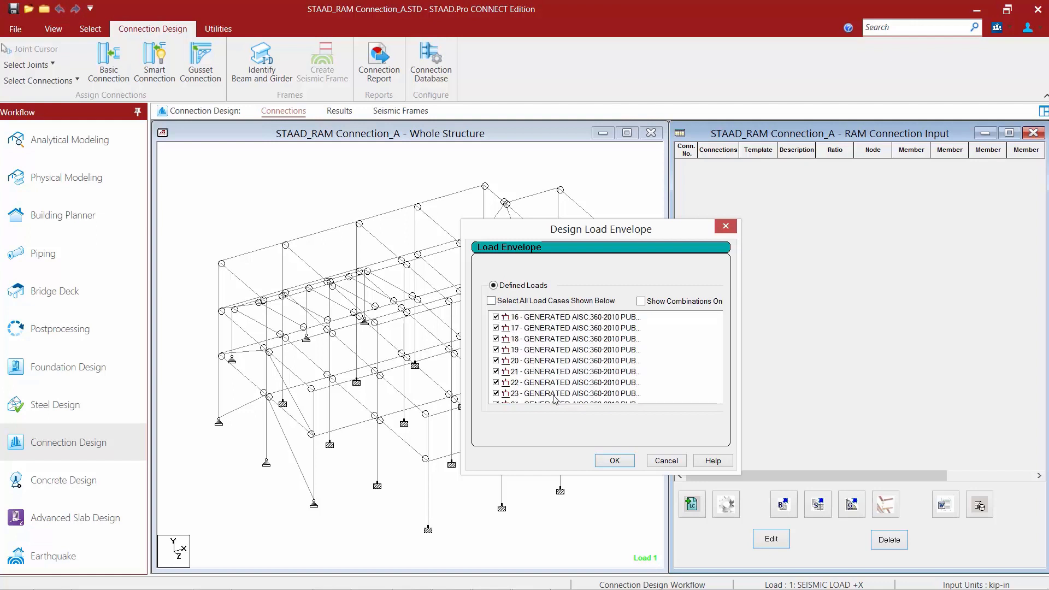
{"action": "scroll", "coordinate": [555, 398], "scroll_direction": "up", "scroll_amount": 4}
{"action": "scroll", "coordinate": [553, 397], "scroll_direction": "down", "scroll_amount": 8}
{"action": "scroll", "coordinate": [553, 398], "scroll_direction": "up", "scroll_amount": 8}
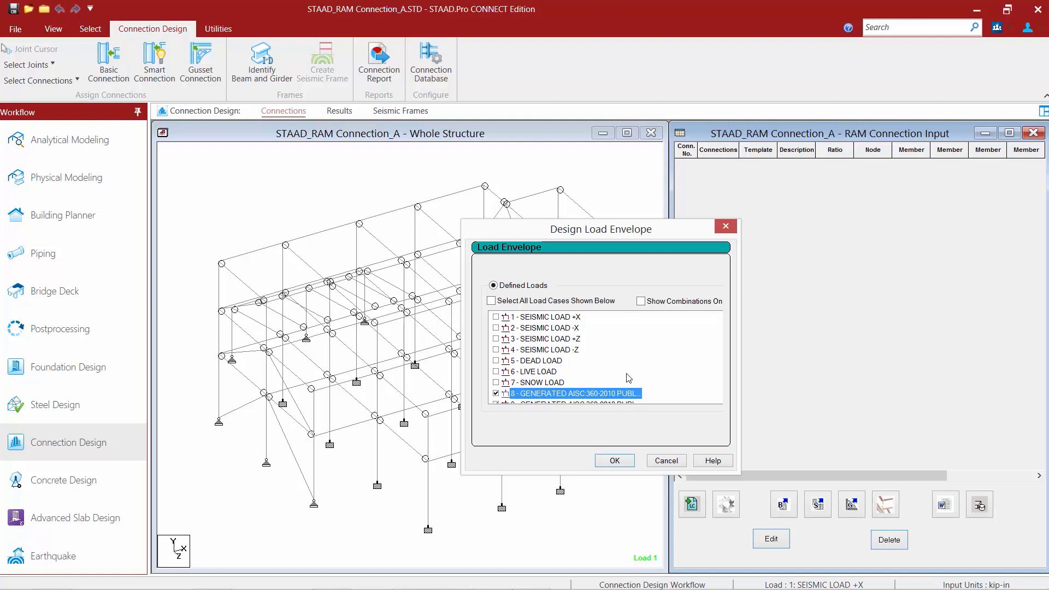
{"action": "left_click", "coordinate": [612, 461]}
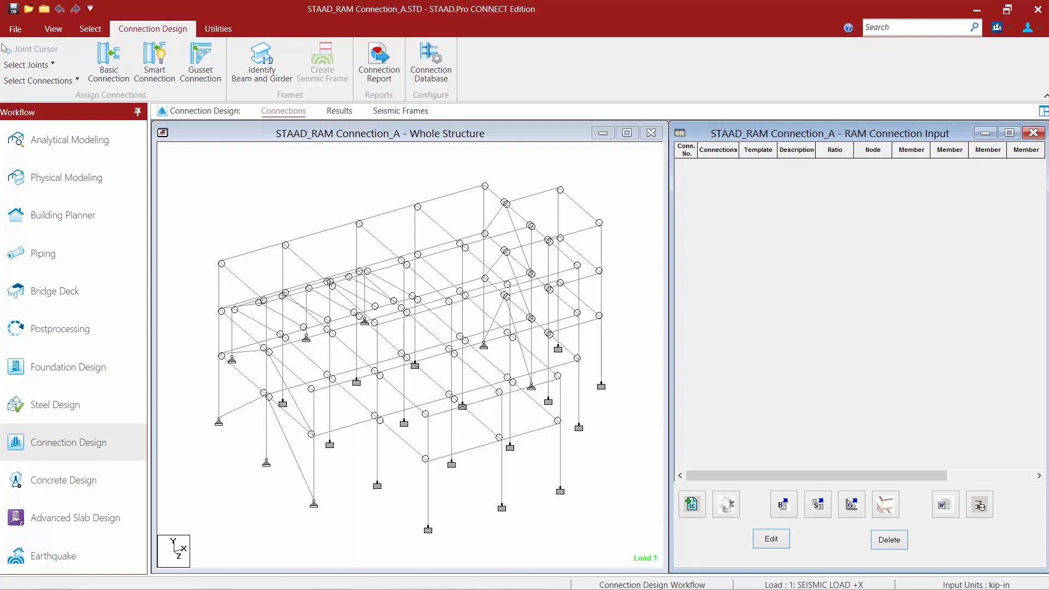
Step: Open the RAM Connection Settings and keep AISC 360-10 (LRFD) as the design code
{"action": "left_click", "coordinate": [721, 508]}
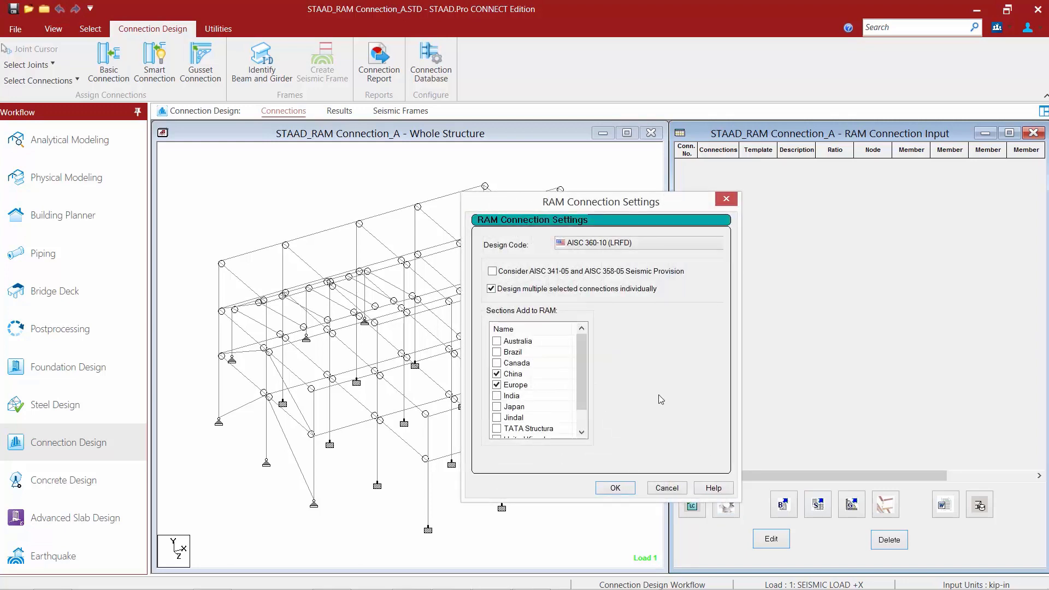
{"action": "left_click", "coordinate": [612, 246]}
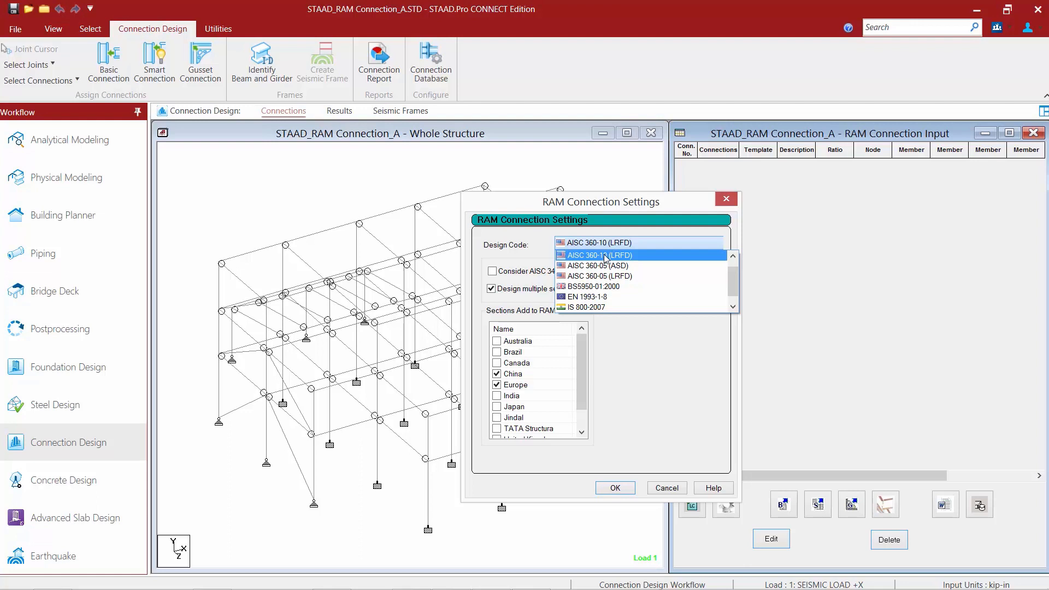
{"action": "left_click", "coordinate": [606, 258]}
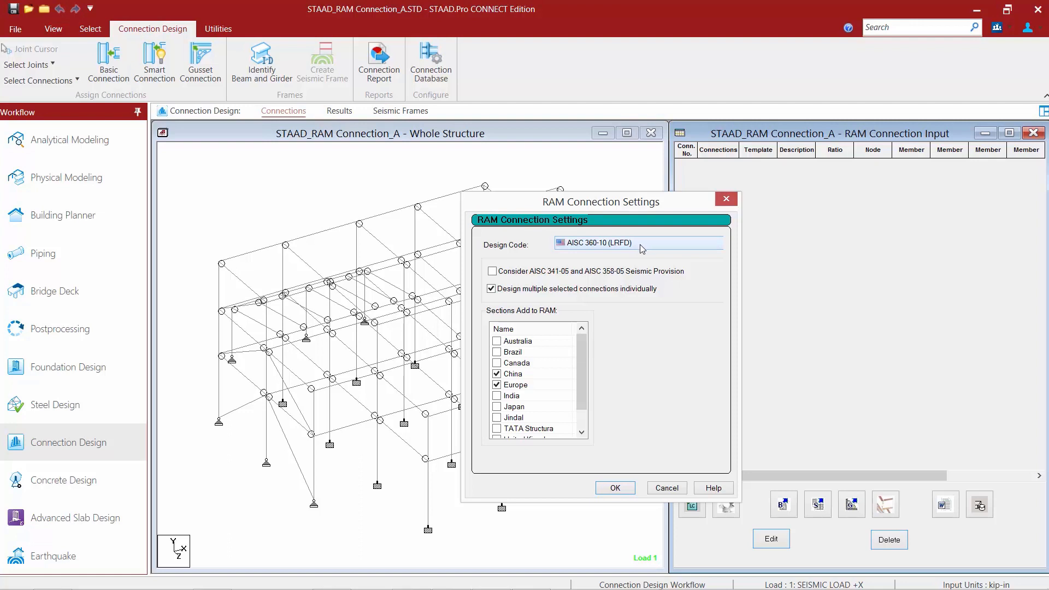
{"action": "left_click", "coordinate": [608, 249]}
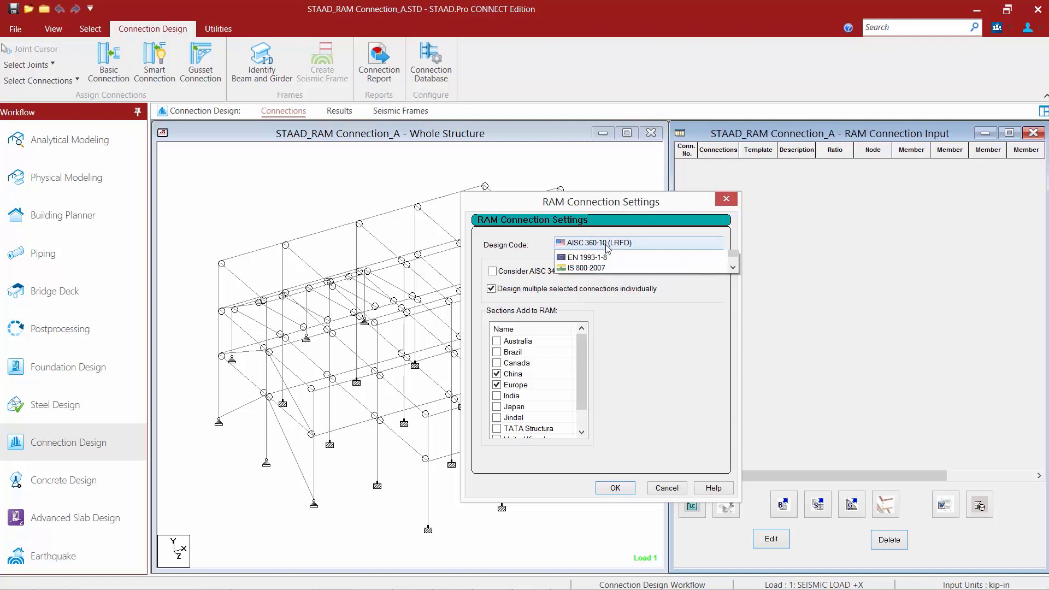
{"action": "left_click", "coordinate": [607, 246]}
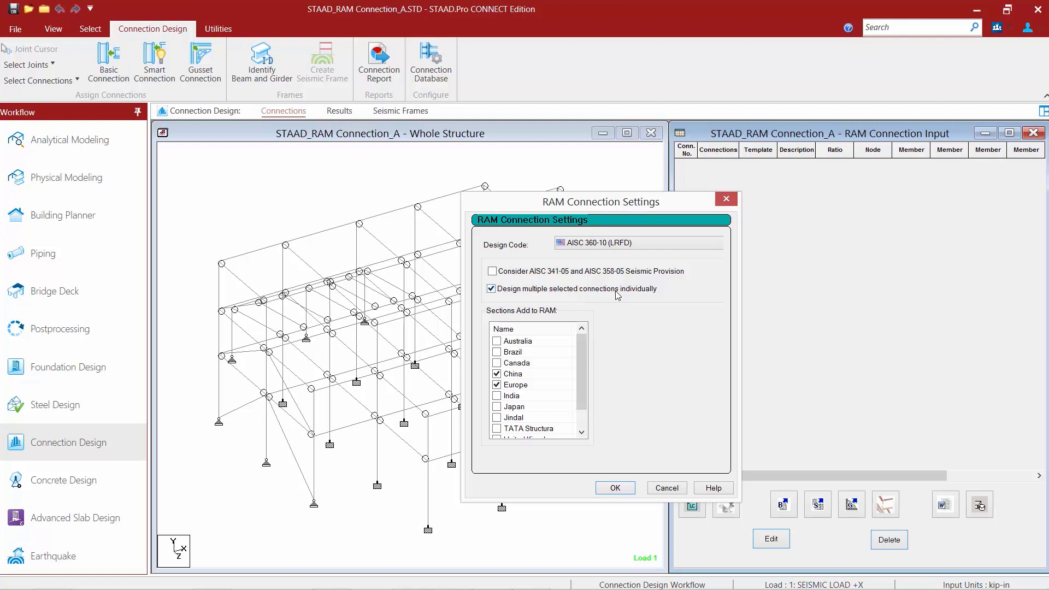
Step: Tick United States in the Sections Add to RAM list, alongside China and Europe
{"action": "left_click_drag", "start_coordinate": [581, 343], "coordinate": [627, 425]}
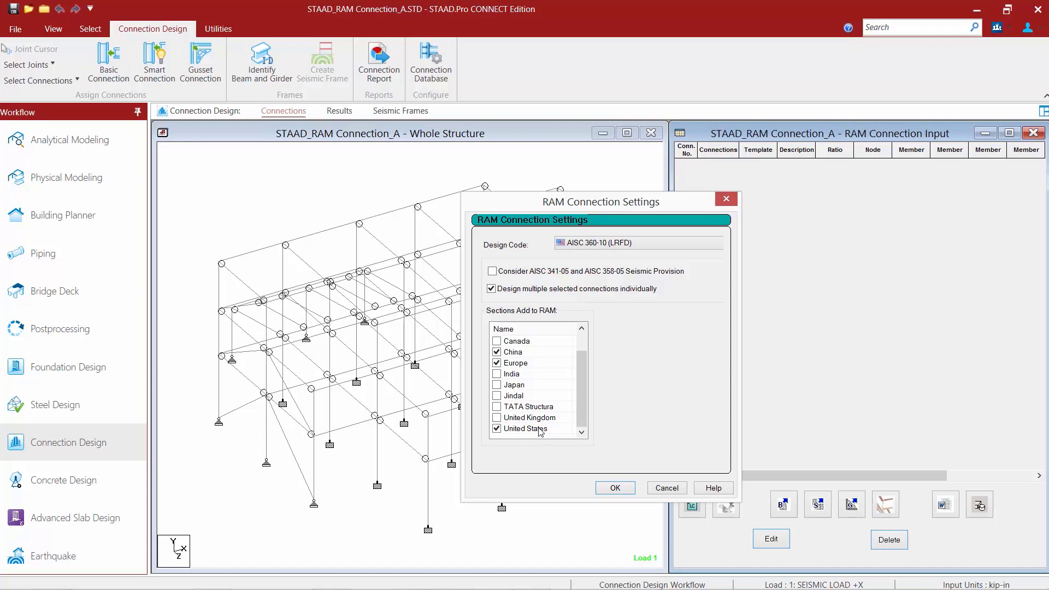
Step: Confirm the connection settings and review the STAAD steels A992, A500 and STEEL in the Material Database
{"action": "left_click", "coordinate": [614, 489]}
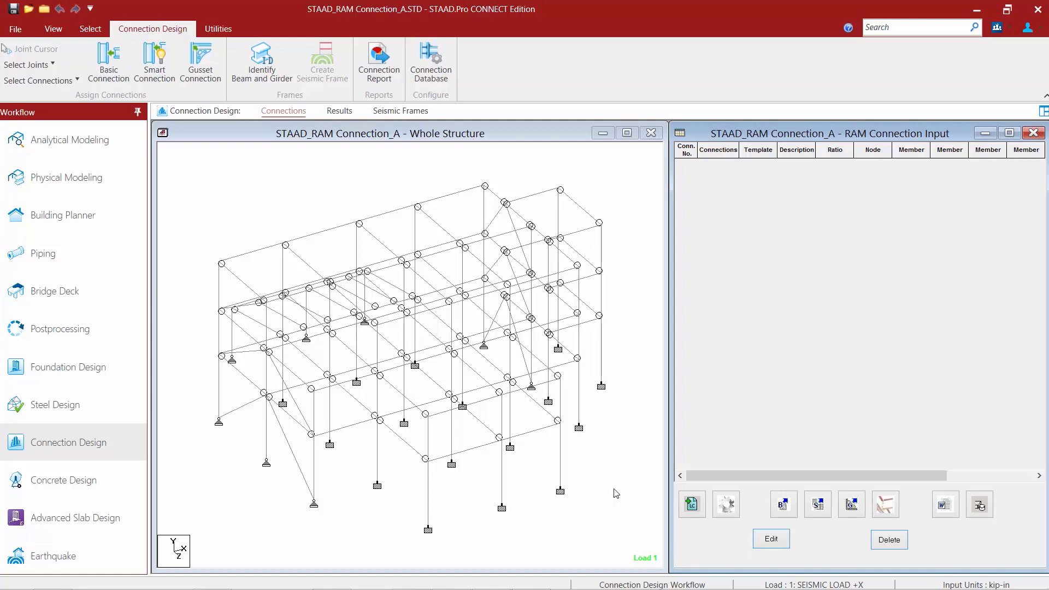
{"action": "left_click", "coordinate": [979, 507]}
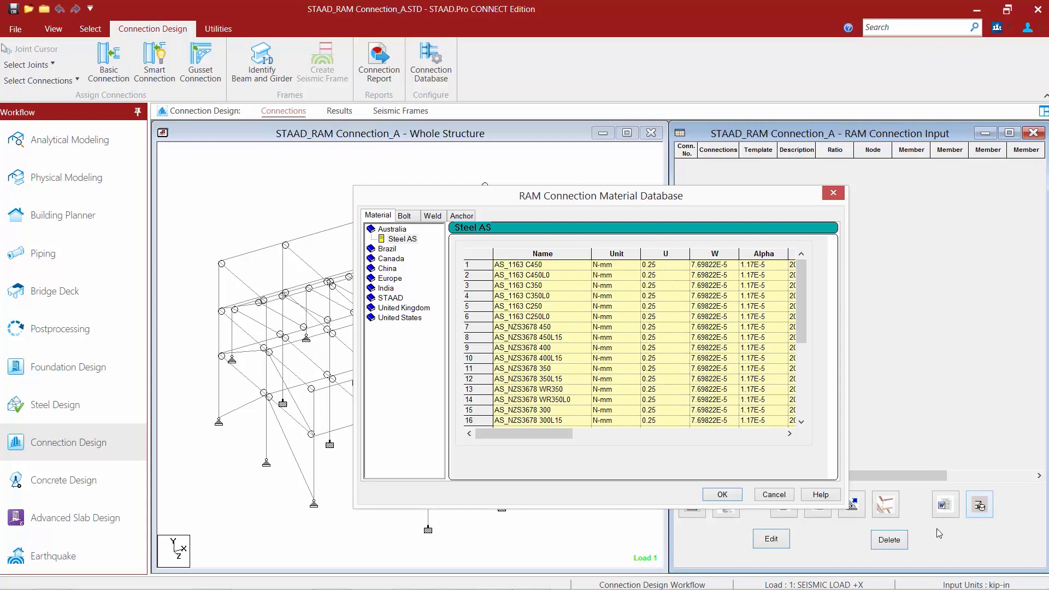
{"action": "left_click", "coordinate": [387, 298]}
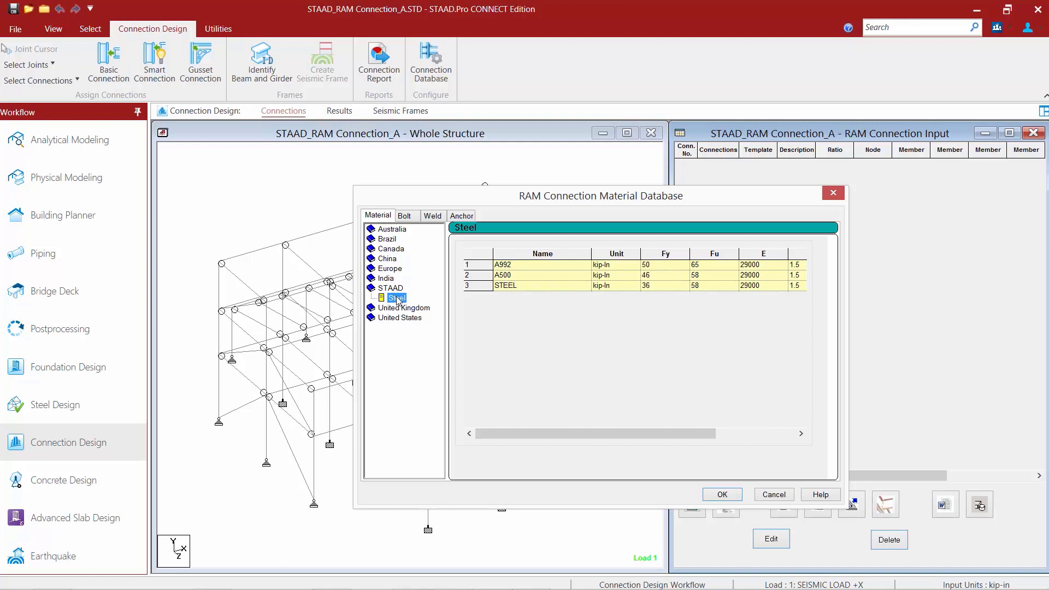
{"action": "left_click", "coordinate": [478, 267]}
{"action": "left_click", "coordinate": [720, 495]}
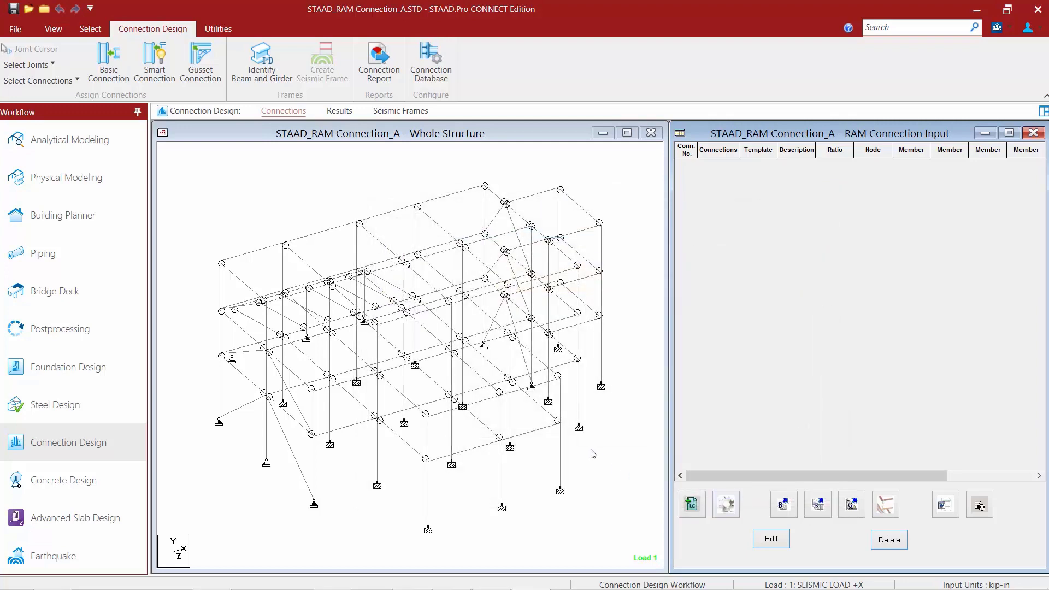